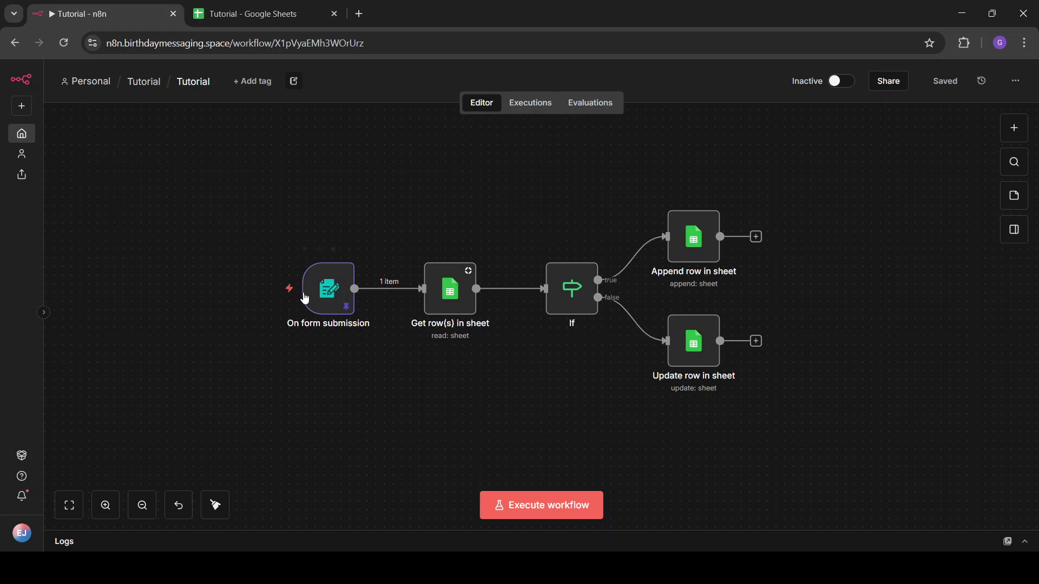
Unpin the saved test submission data from the On form submission trigger.
{"action": "left_click", "coordinate": [333, 290]}
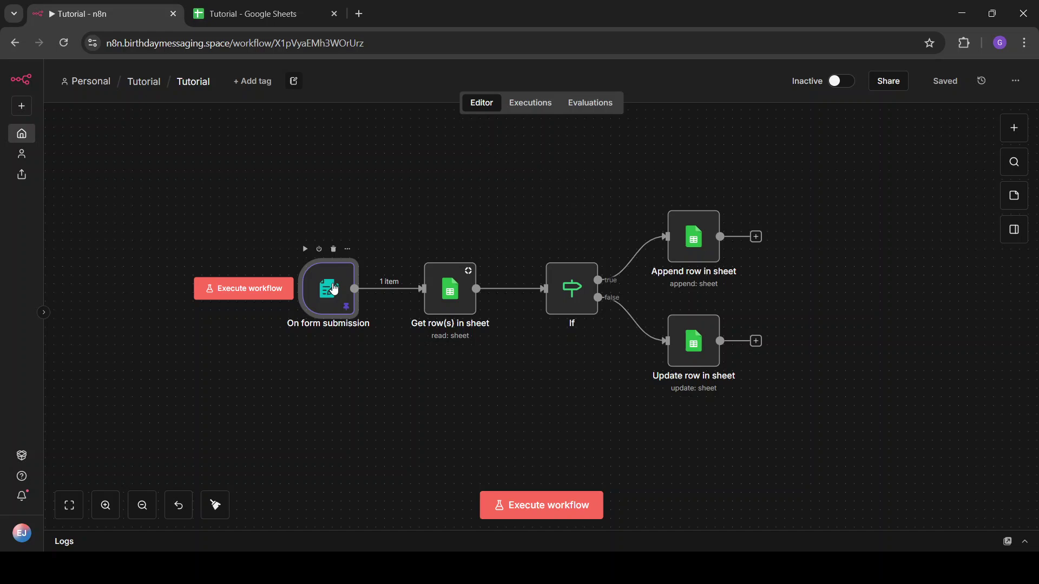
{"action": "double_click", "coordinate": [334, 289]}
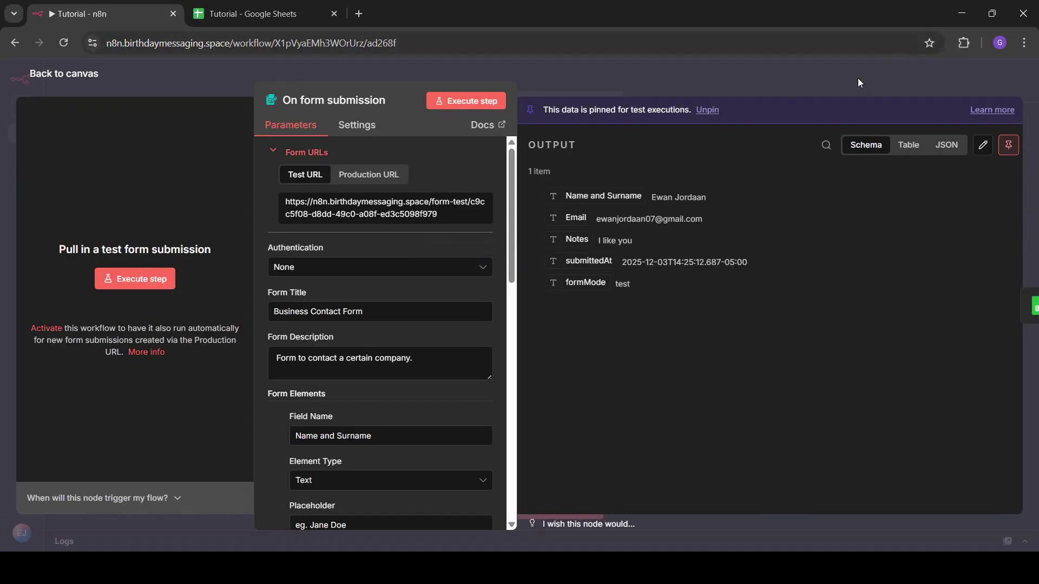
{"action": "left_click", "coordinate": [1008, 144]}
{"action": "left_click", "coordinate": [854, 81]}
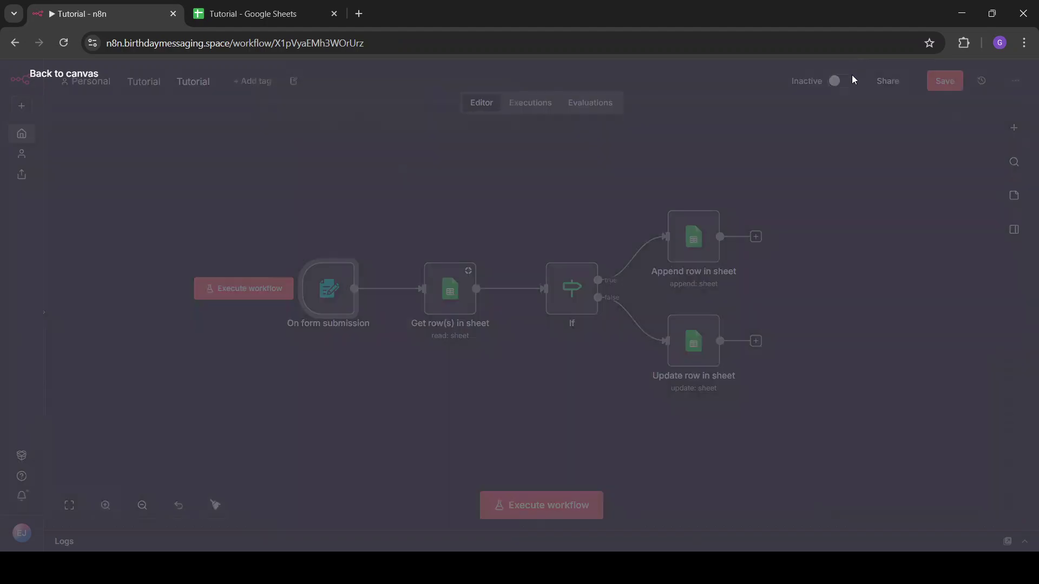
Zoom out to show the whole workflow, marquee-select all five nodes, then clear the selection.
{"action": "left_click_drag", "start_coordinate": [203, 177], "coordinate": [395, 412]}
{"action": "scroll", "coordinate": [395, 412], "scroll_direction": "up", "scroll_amount": 5}
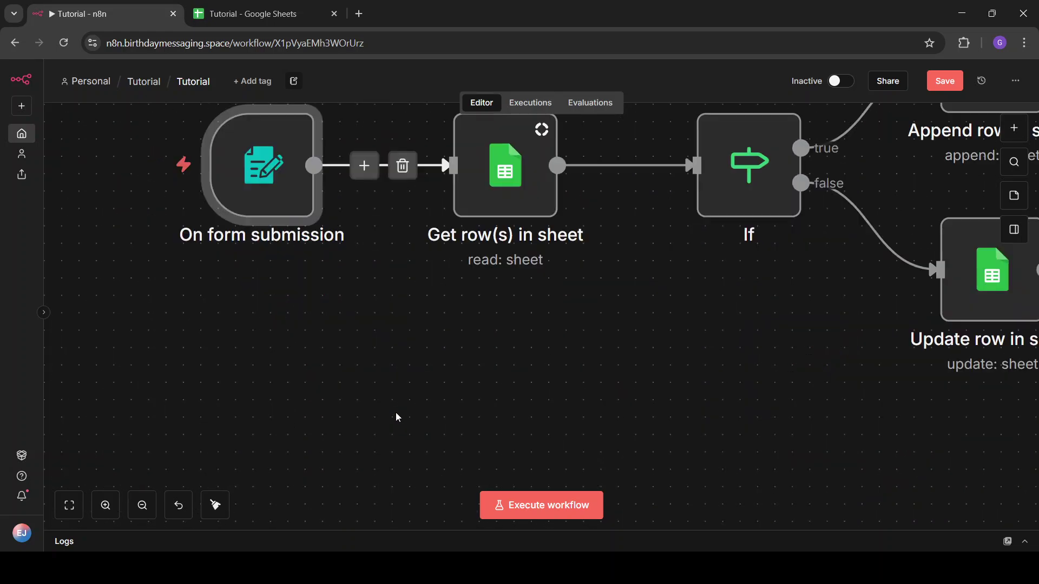
{"action": "left_click", "coordinate": [143, 508]}
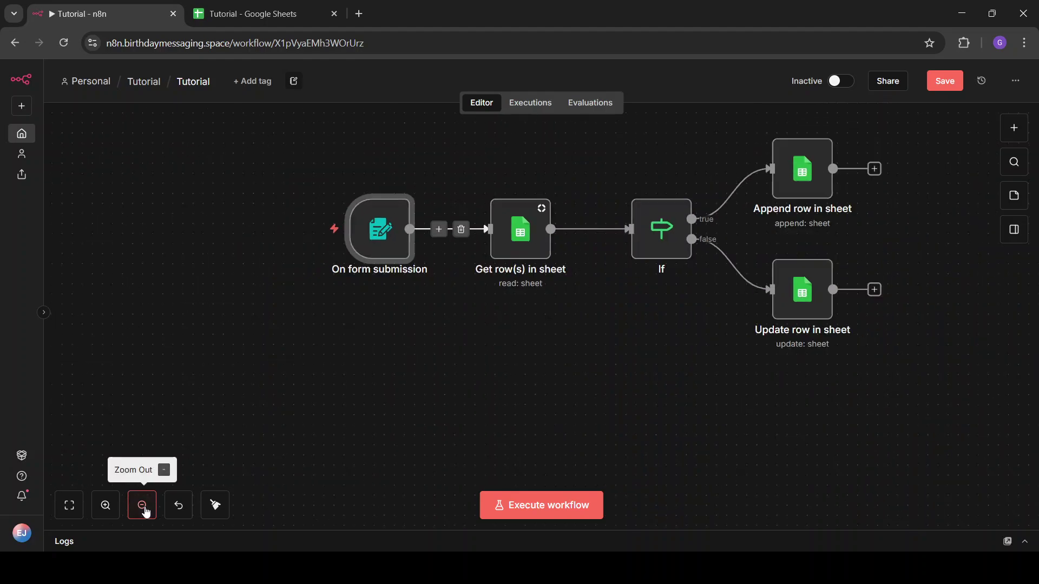
{"action": "left_click_drag", "start_coordinate": [954, 436], "coordinate": [165, 115]}
{"action": "left_click", "coordinate": [214, 229]}
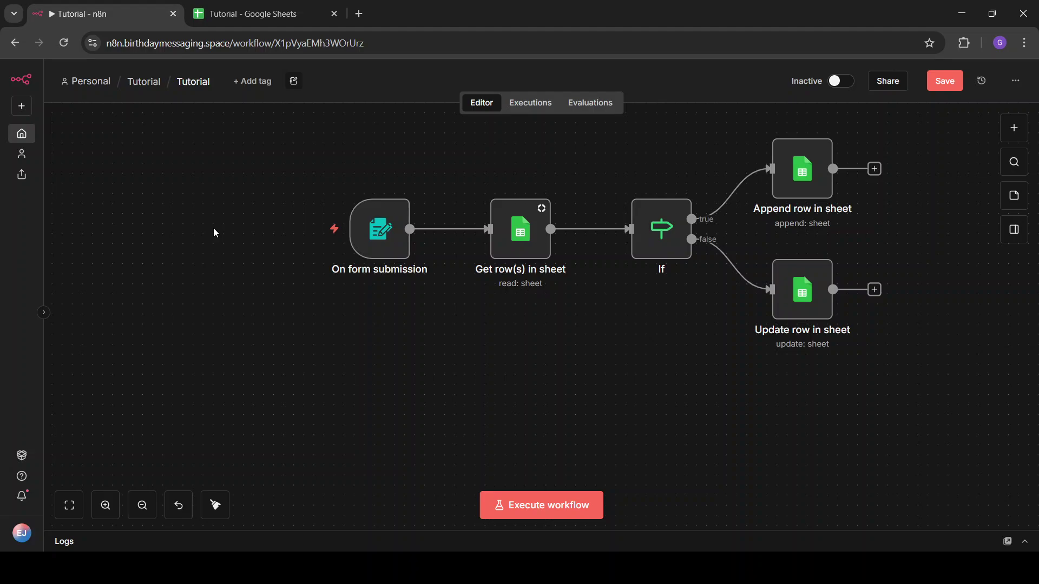
{"action": "double_click", "coordinate": [389, 237]}
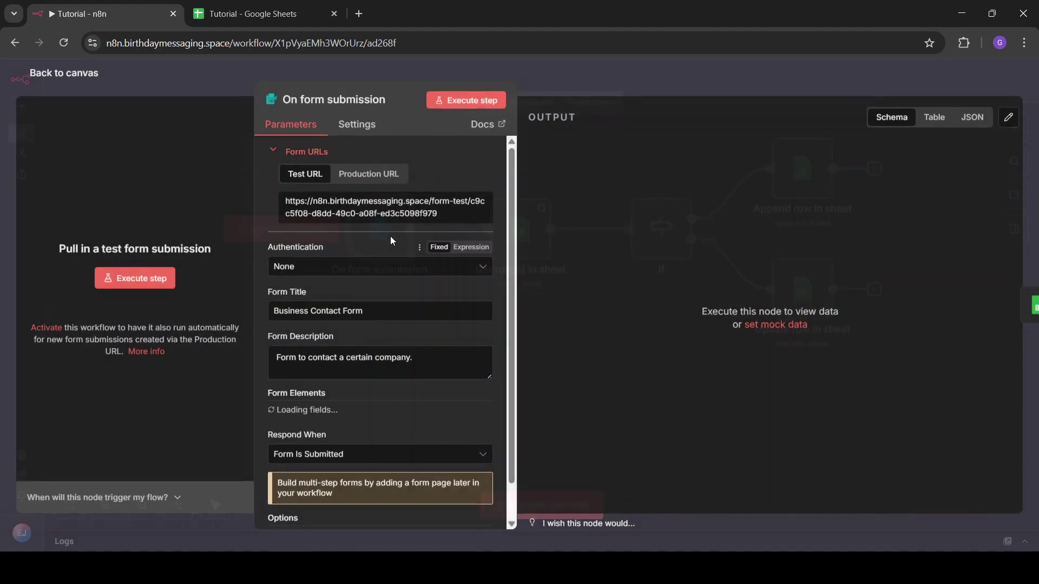
{"action": "left_click", "coordinate": [693, 92]}
{"action": "mouse_move", "coordinate": [408, 251]}
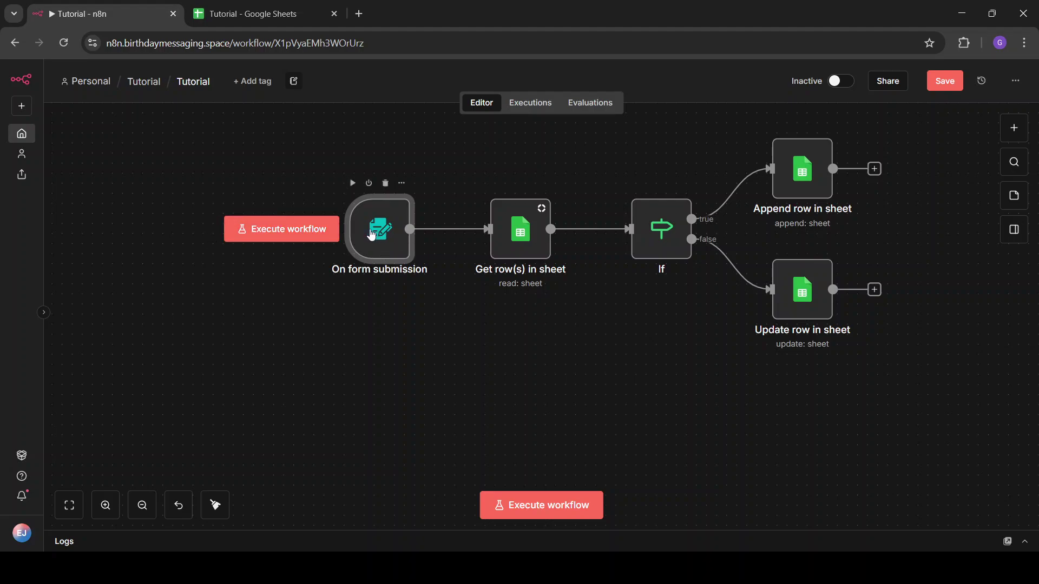
{"action": "double_click", "coordinate": [528, 250]}
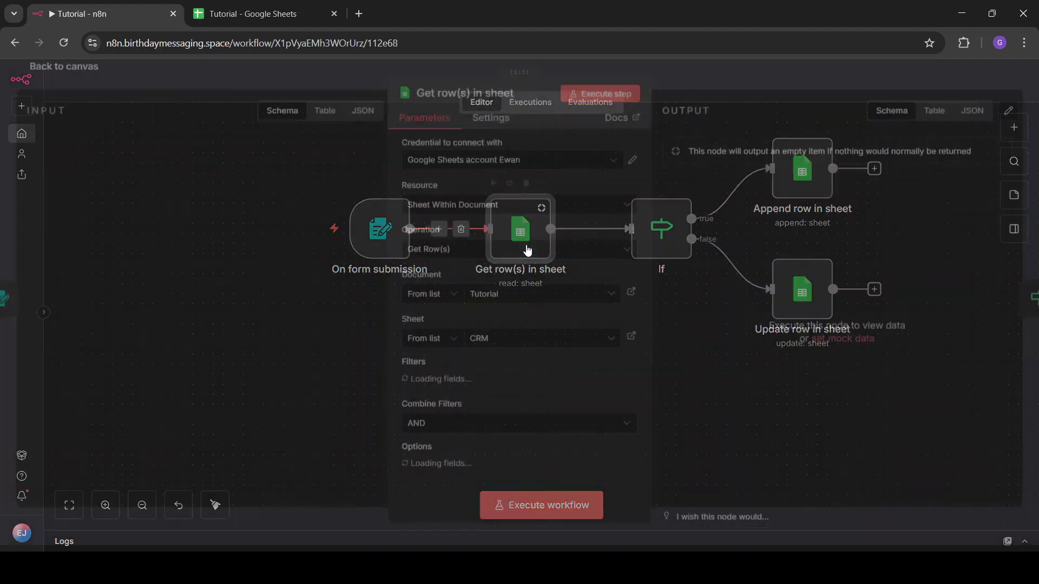
{"action": "scroll", "coordinate": [517, 304], "scroll_direction": "down", "scroll_amount": 2}
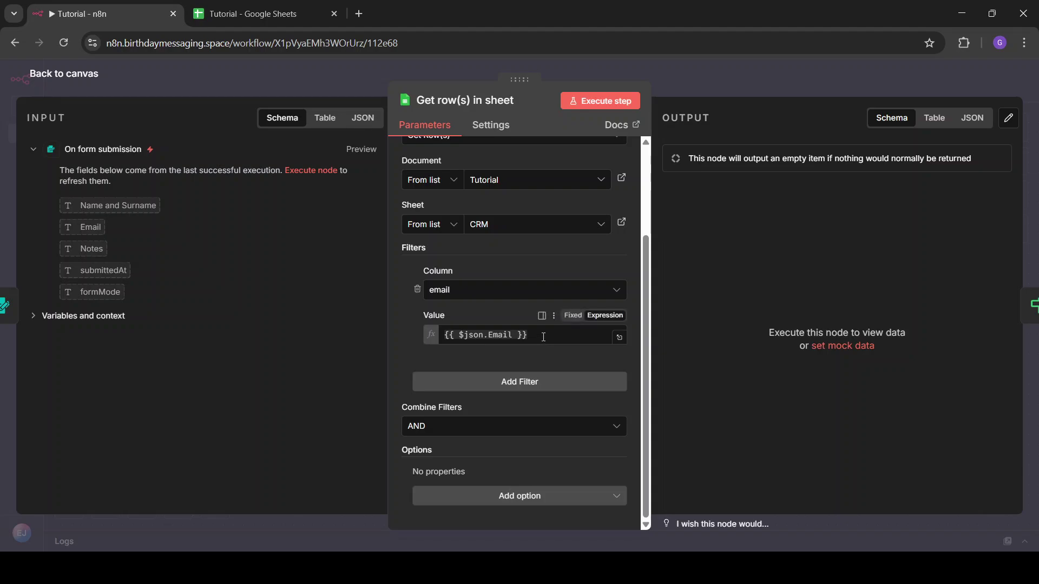
{"action": "left_click", "coordinate": [509, 334]}
{"action": "left_click", "coordinate": [496, 322]}
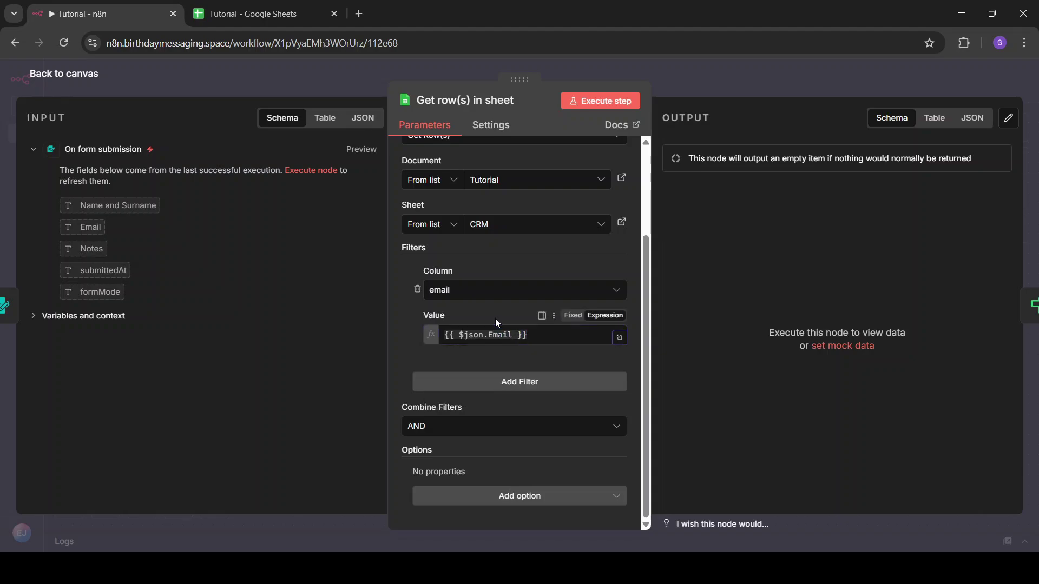
{"action": "left_click", "coordinate": [251, 14]}
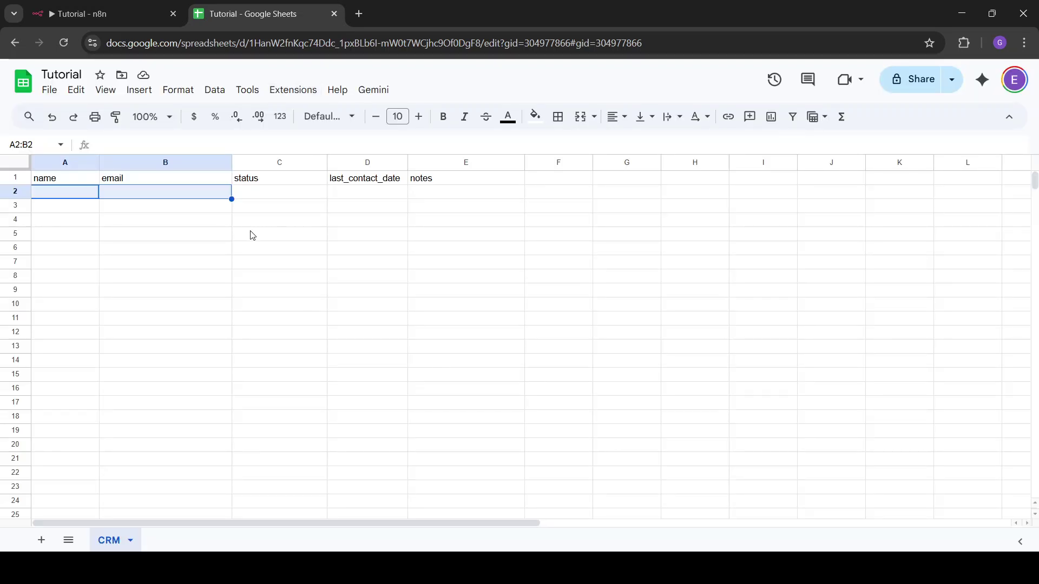
{"action": "left_click", "coordinate": [250, 233]}
{"action": "left_click", "coordinate": [64, 198]}
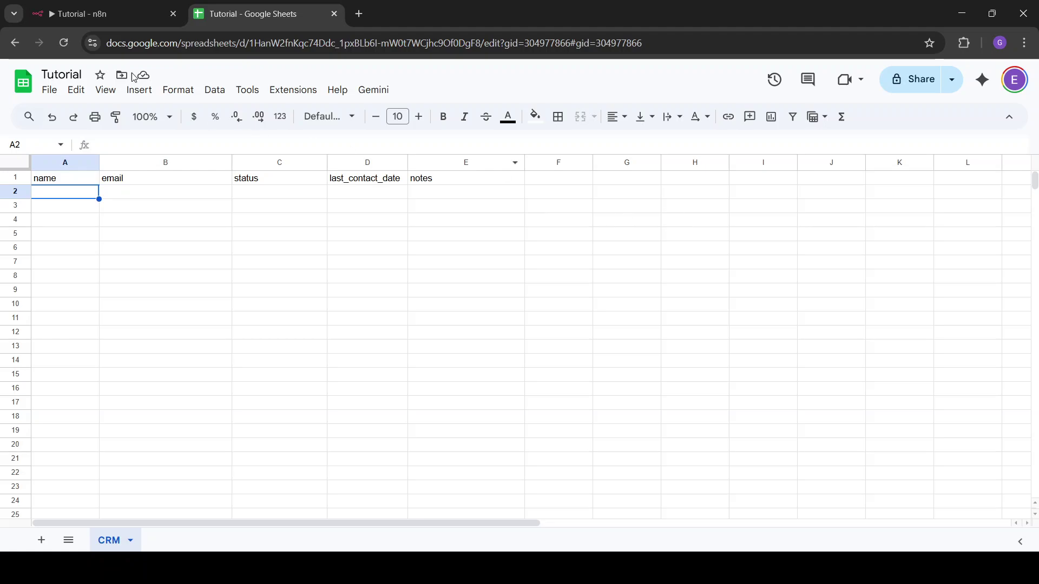
{"action": "left_click", "coordinate": [89, 6]}
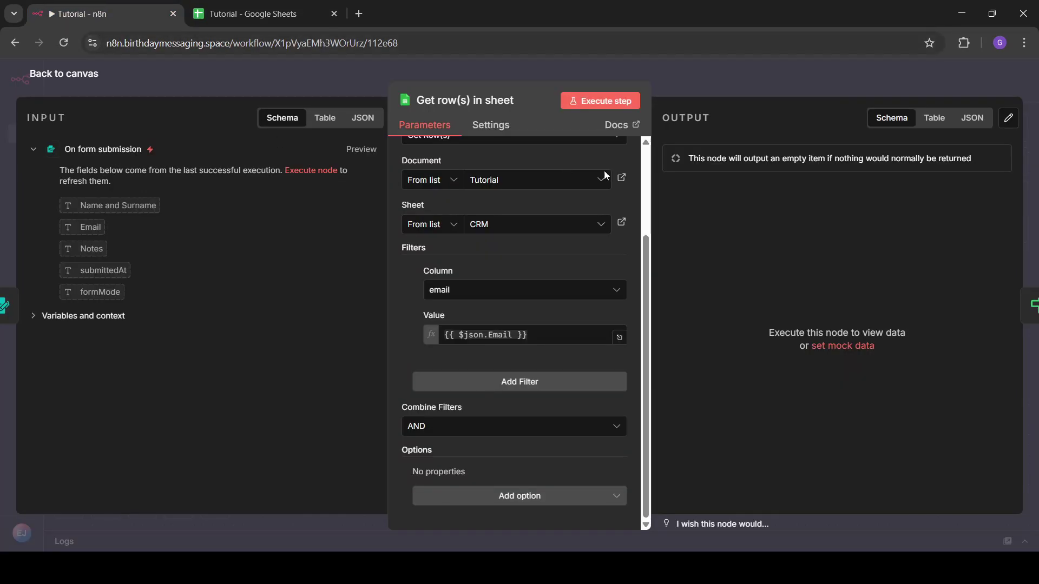
{"action": "left_click", "coordinate": [769, 92]}
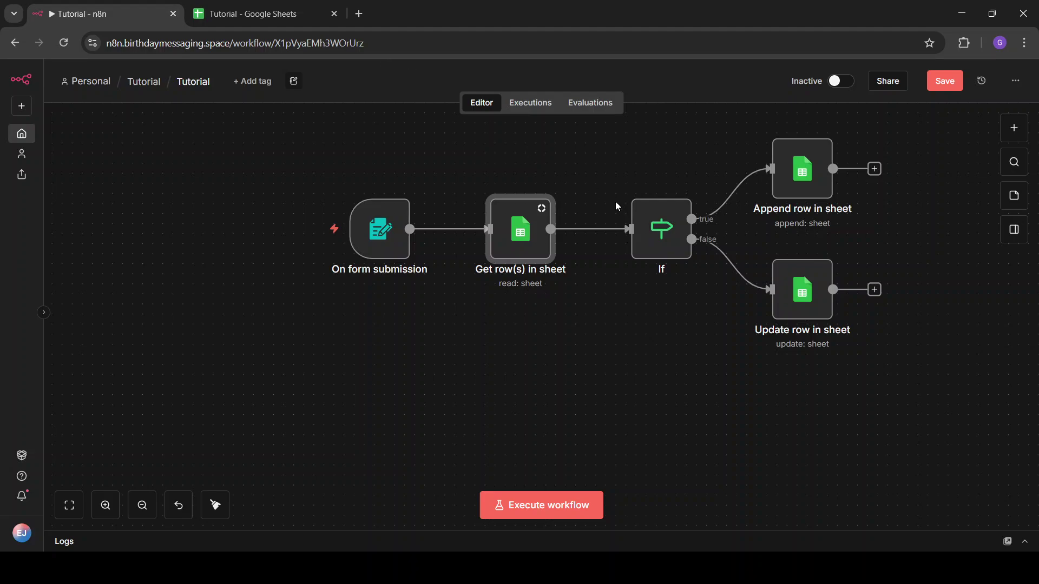
Review the If node's conditions, then start a test run so the form trigger waits for a submission.
{"action": "double_click", "coordinate": [637, 226]}
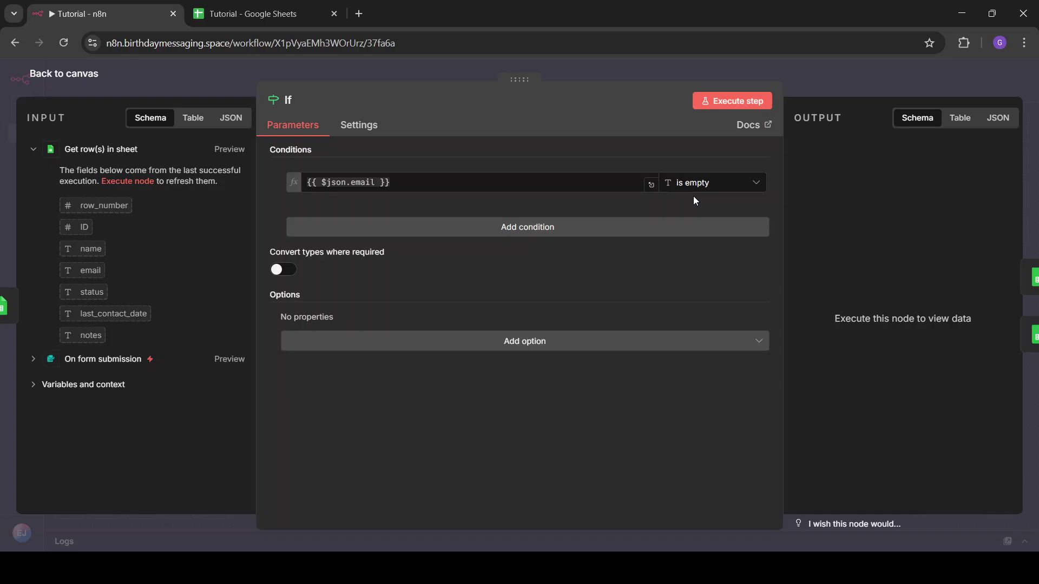
{"action": "left_click", "coordinate": [809, 88]}
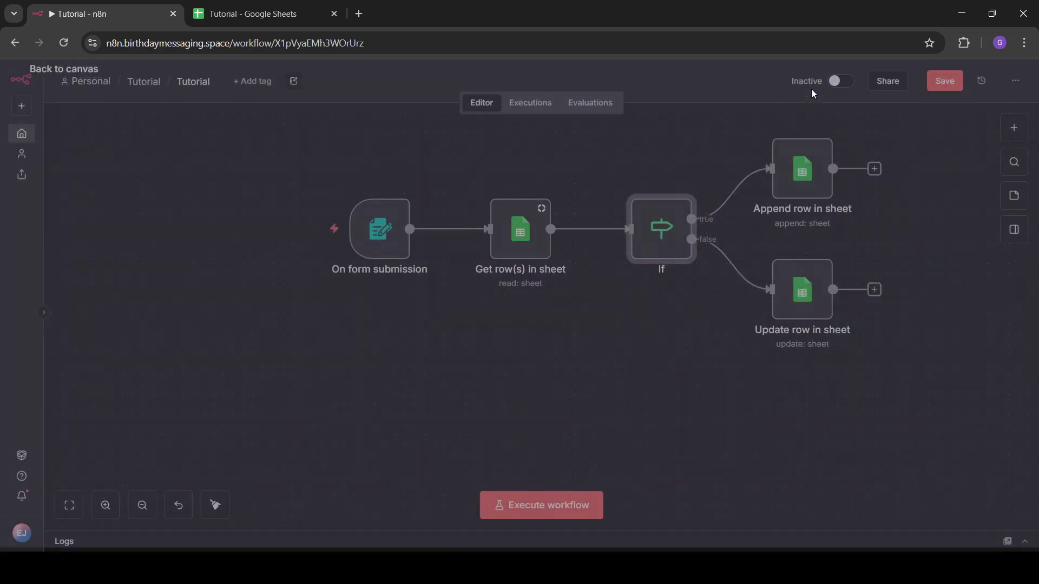
{"action": "left_click_drag", "start_coordinate": [736, 118], "coordinate": [871, 236]}
{"action": "left_click", "coordinate": [750, 128]}
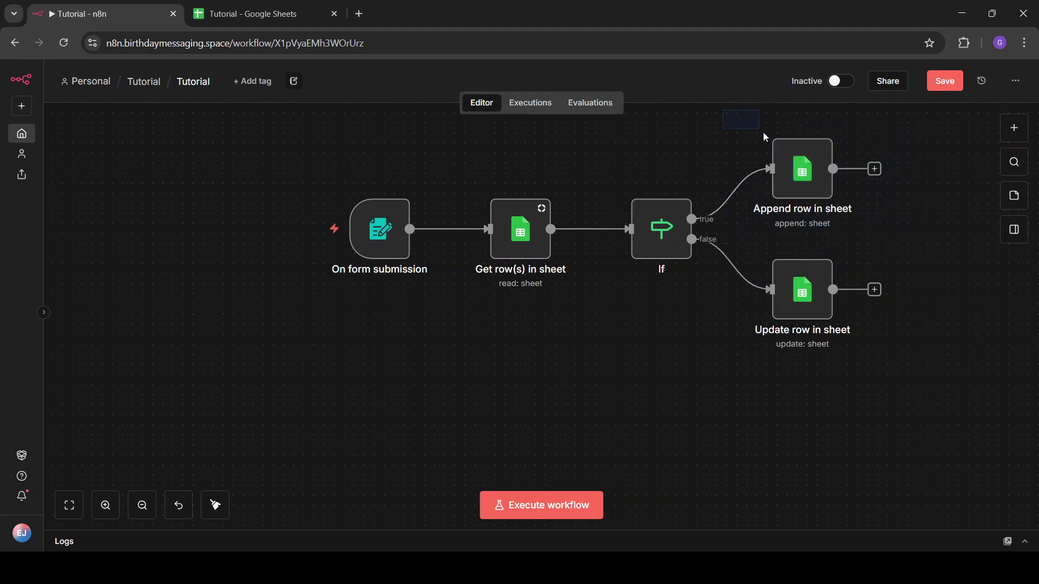
{"action": "mouse_move", "coordinate": [676, 204]}
{"action": "left_click_drag", "start_coordinate": [907, 249], "coordinate": [727, 373]}
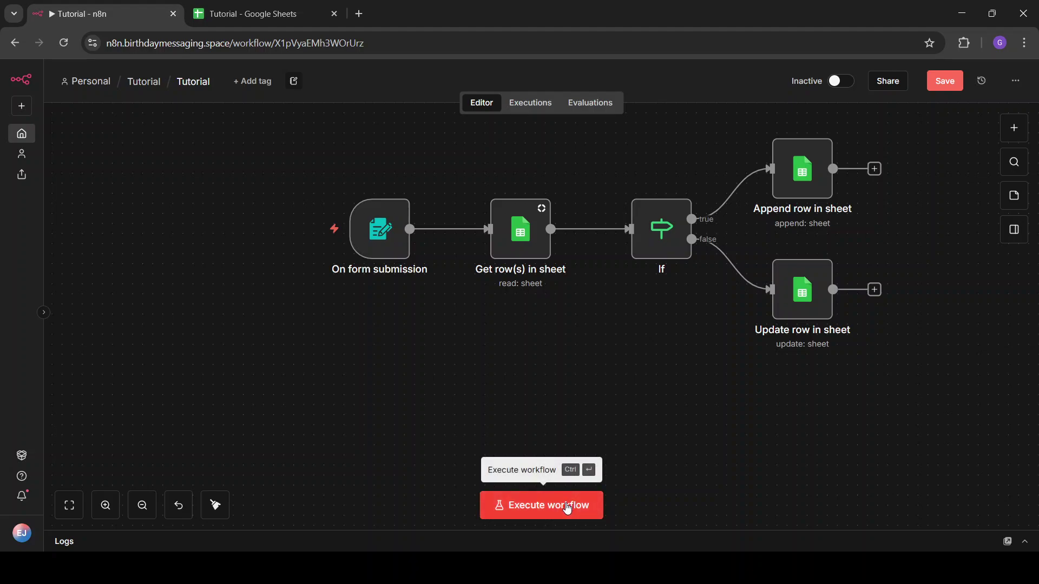
{"action": "left_click", "coordinate": [567, 509]}
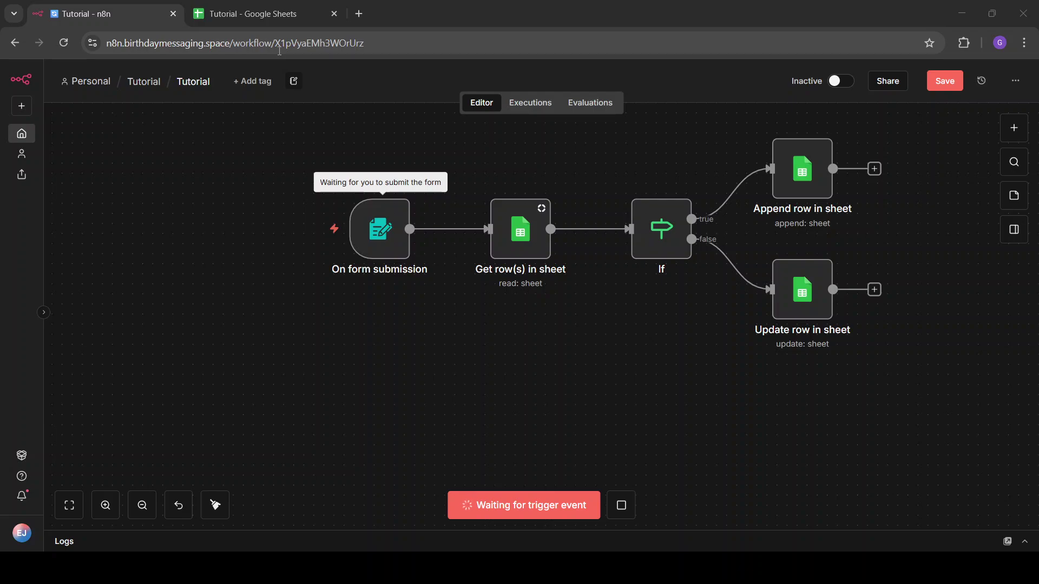
Open the pasted form test URL in a new browser tab.
{"action": "key", "text": "ctrl+t"}
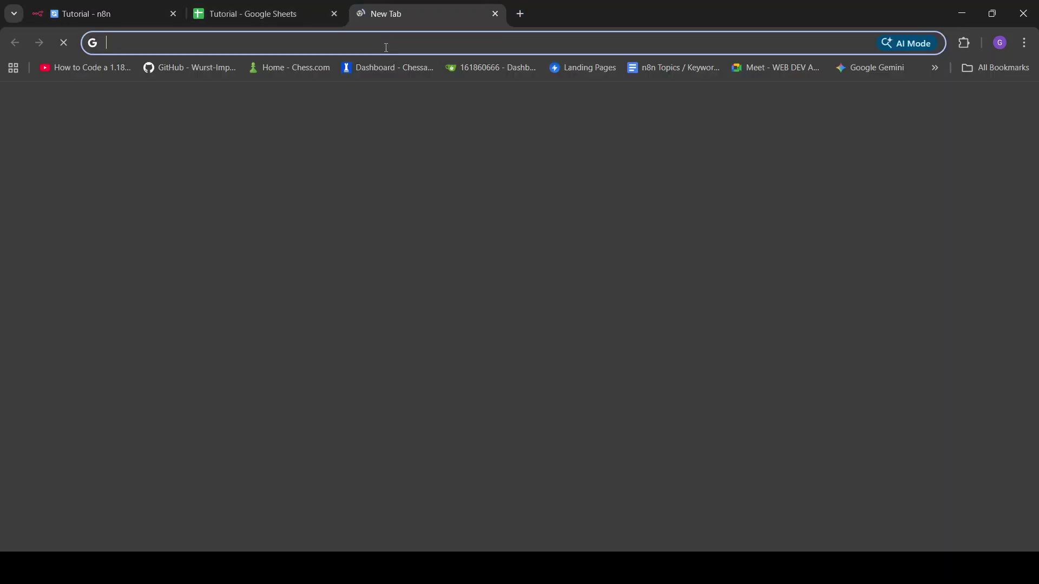
{"action": "left_click", "coordinate": [385, 47]}
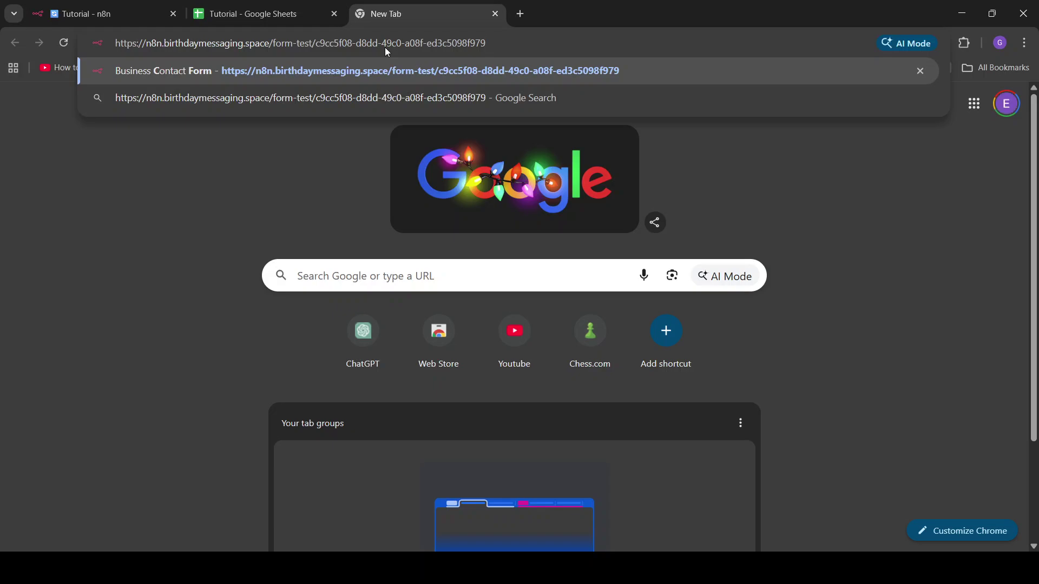
{"action": "key", "text": "Return"}
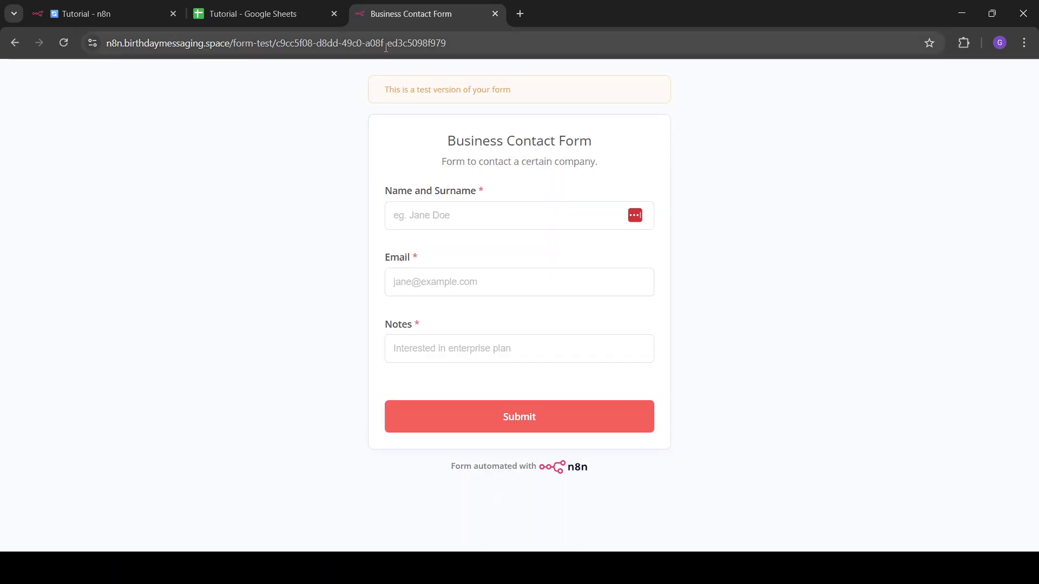
Fill in the contact's full name and e-mail address on the Business Contact Form.
{"action": "left_click", "coordinate": [494, 212]}
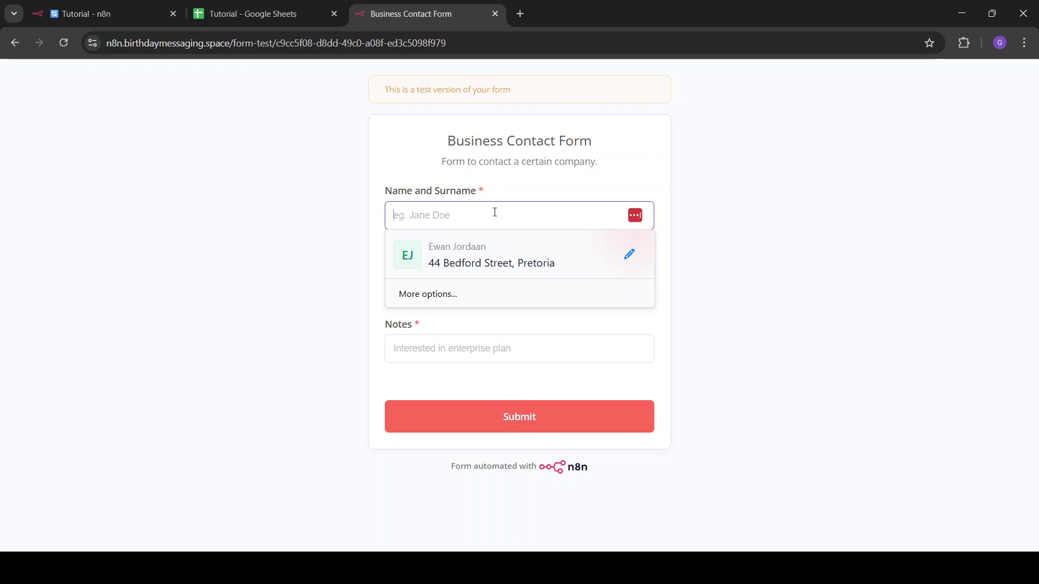
{"action": "left_click", "coordinate": [730, 273]}
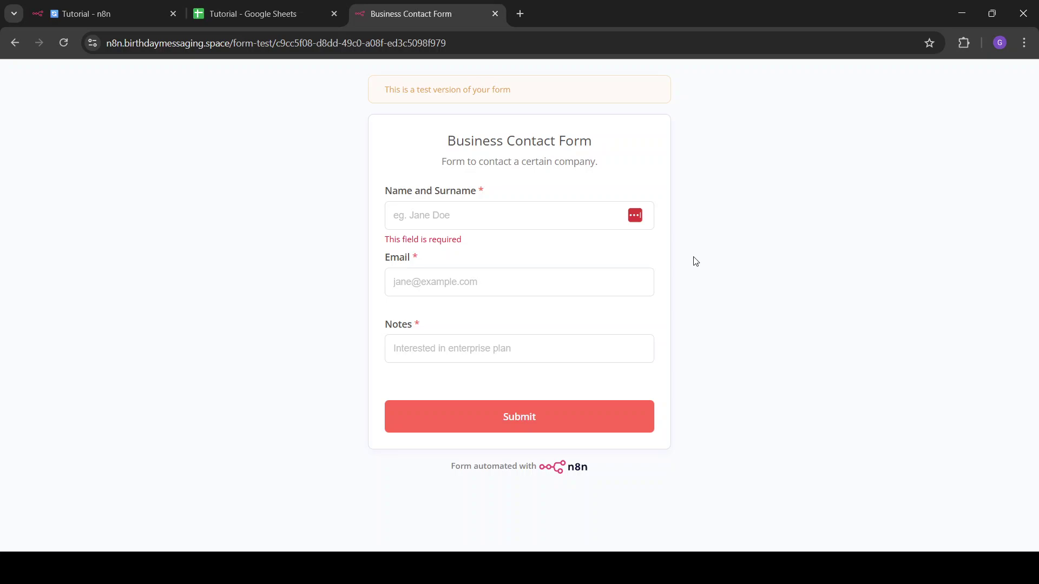
{"action": "left_click", "coordinate": [527, 213]}
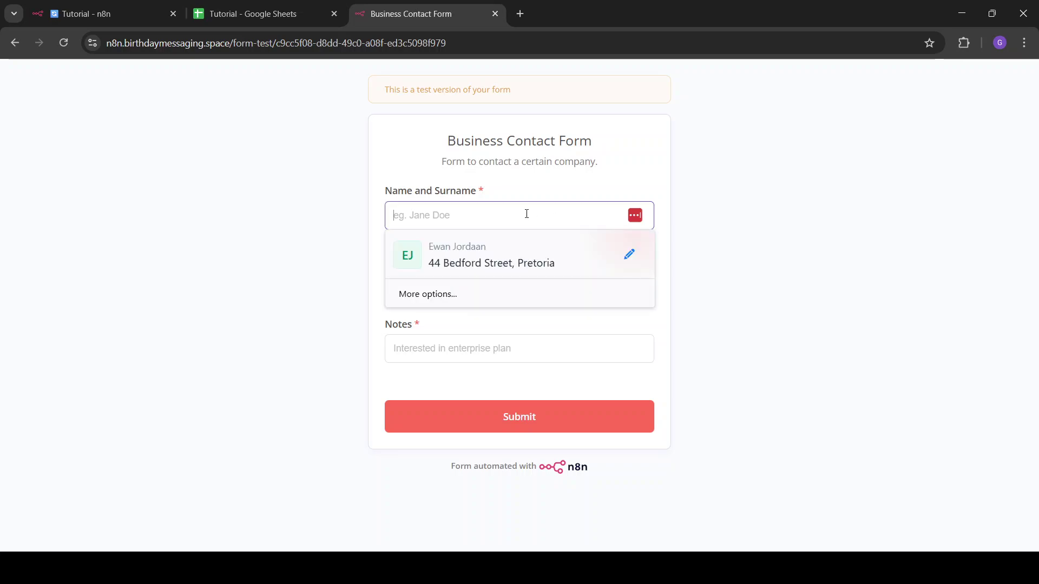
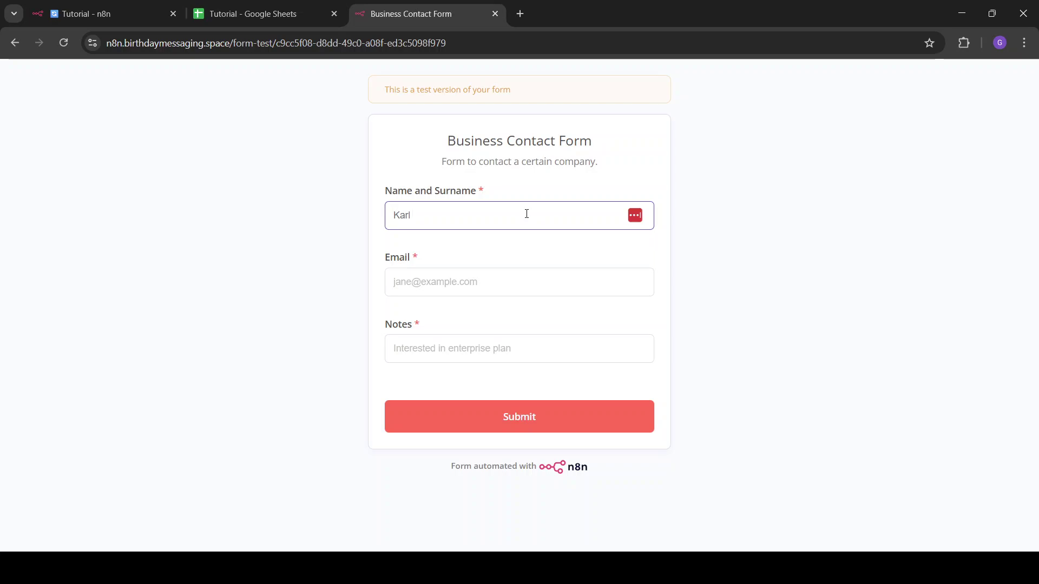
{"action": "left_click", "coordinate": [468, 302]}
{"action": "left_click", "coordinate": [470, 287]}
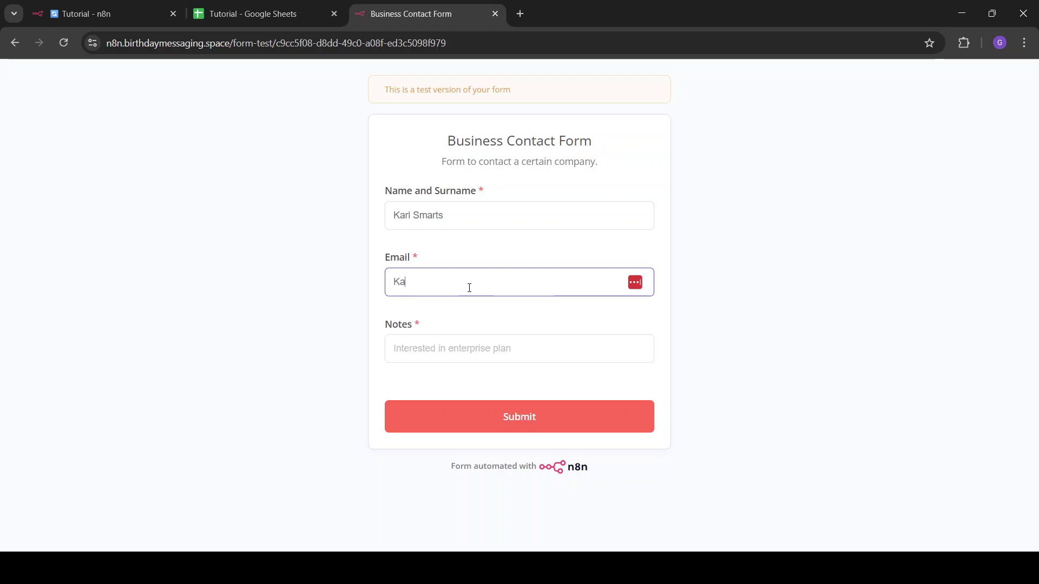
Enter the note 'I want to make some money' and submit the form.
{"action": "left_click", "coordinate": [429, 348]}
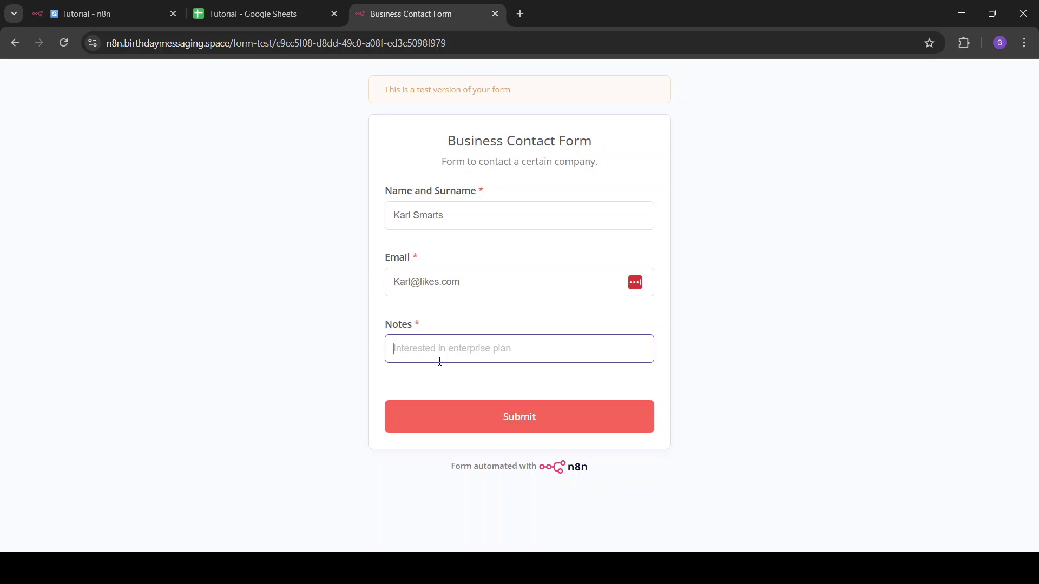
{"action": "type", "text": "I want to make some o"}
{"action": "key", "text": "BackSpace"}
{"action": "type", "text": "money"}
{"action": "left_click", "coordinate": [517, 424]}
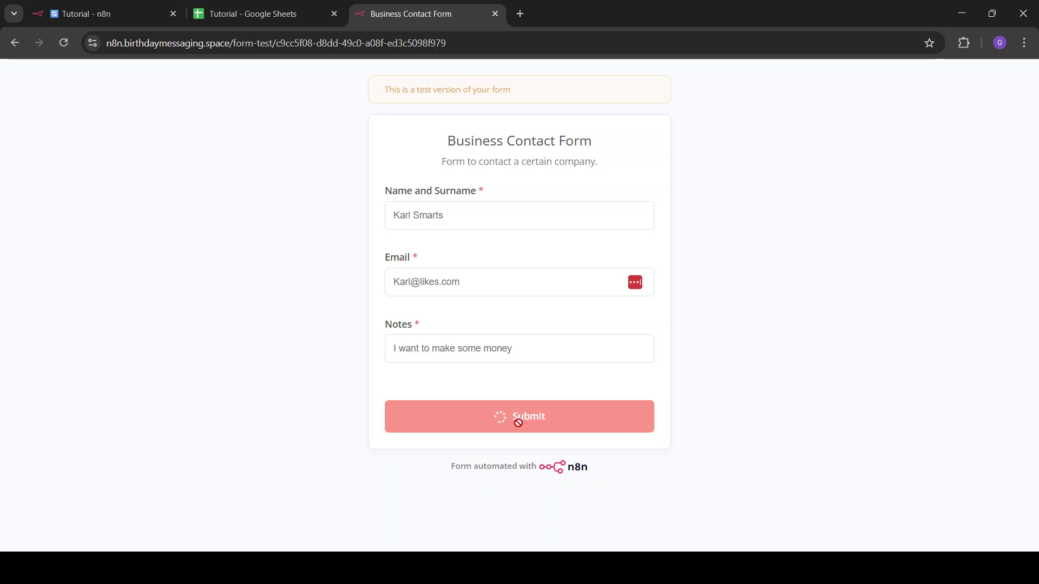
Confirm the successful run in n8n, close the form tab and switch to the CRM spreadsheet.
{"action": "left_click", "coordinate": [81, 8]}
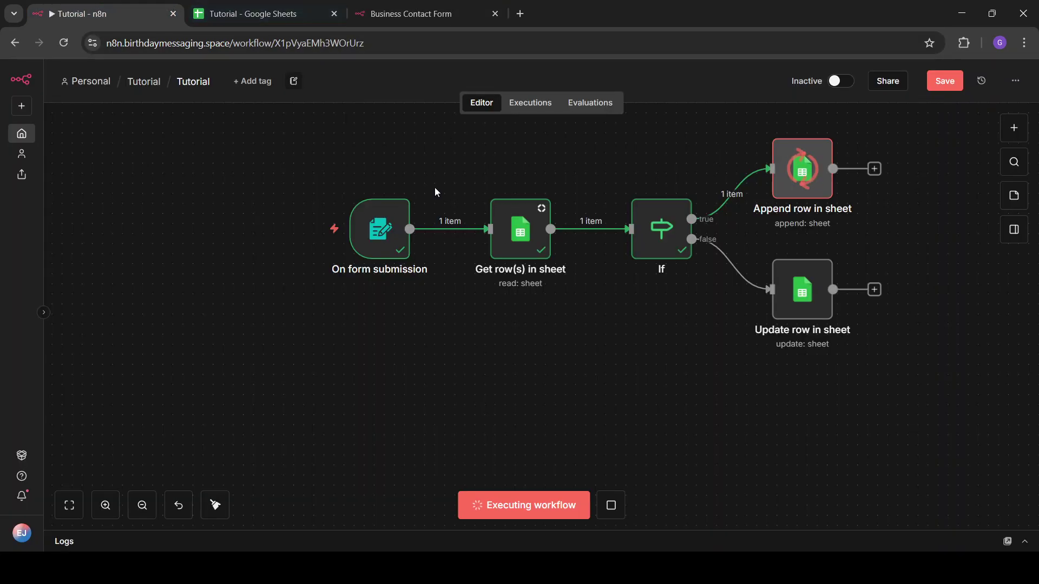
{"action": "left_click", "coordinate": [495, 13]}
{"action": "left_click", "coordinate": [252, 9]}
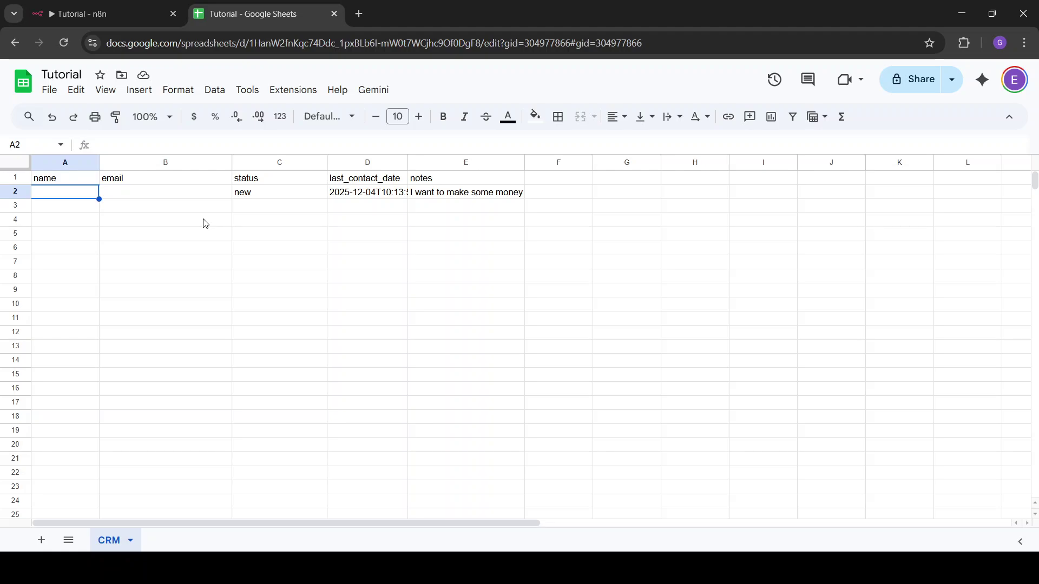
Widen column D so the full last_contact_date timestamp shows, then return to the n8n workflow.
{"action": "left_click", "coordinate": [408, 163]}
{"action": "left_click_drag", "start_coordinate": [422, 163], "coordinate": [481, 162]}
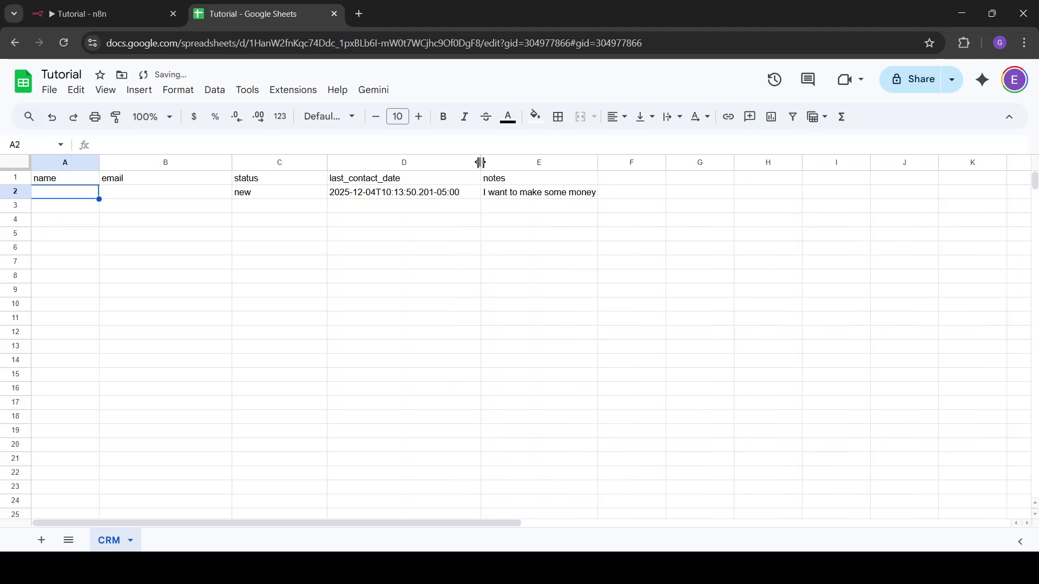
{"action": "left_click", "coordinate": [122, 6]}
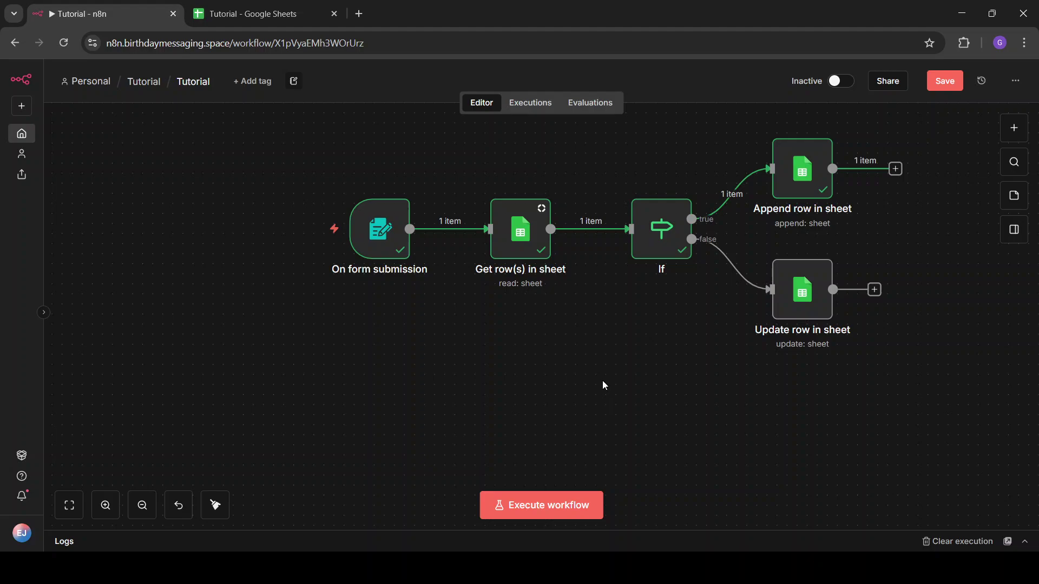
{"action": "left_click", "coordinate": [803, 568]}
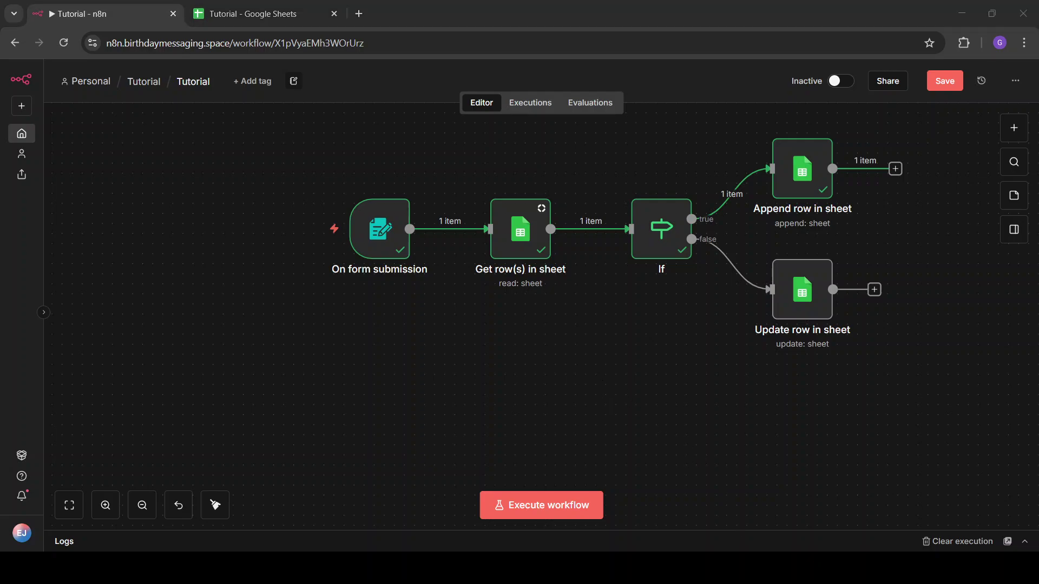